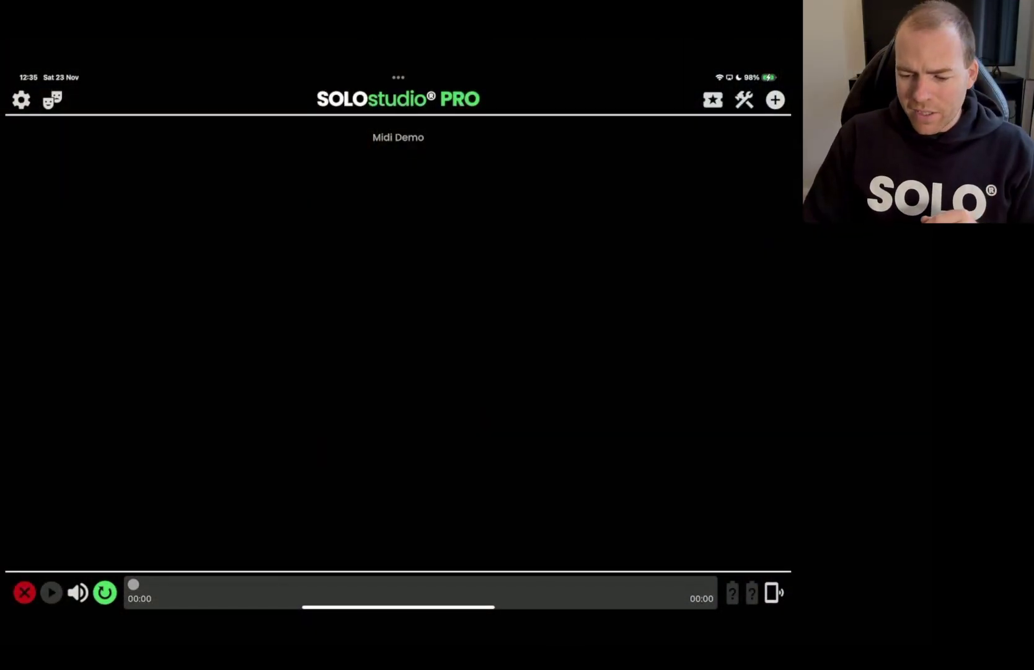
- Filter the Upgrade Marketplace to Show Control upgrades and open the MIDI upgrade's settings
click(775, 99)
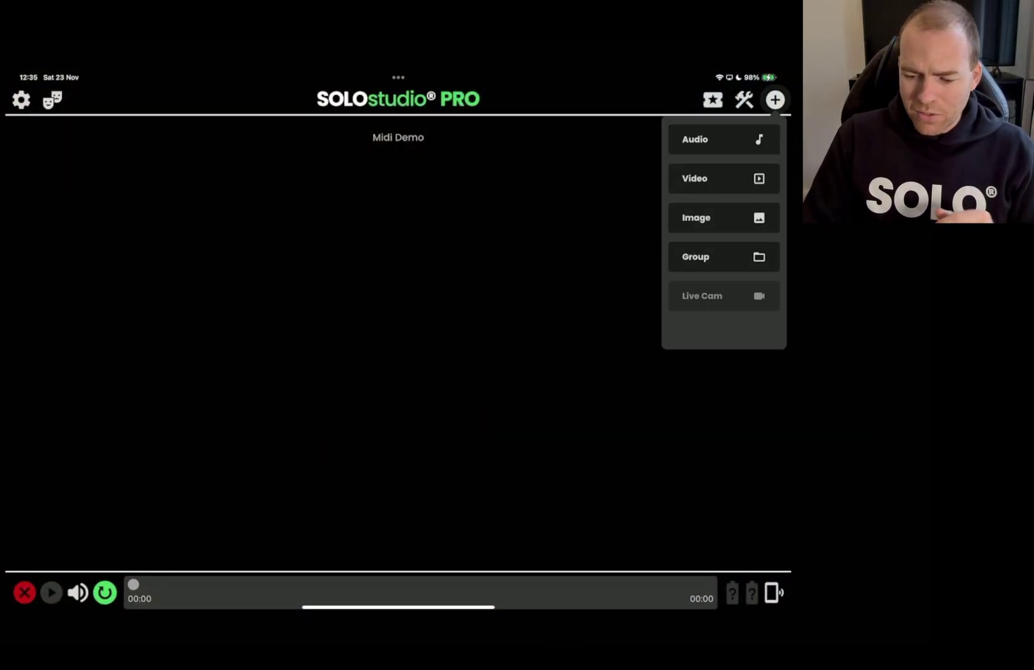
click(722, 413)
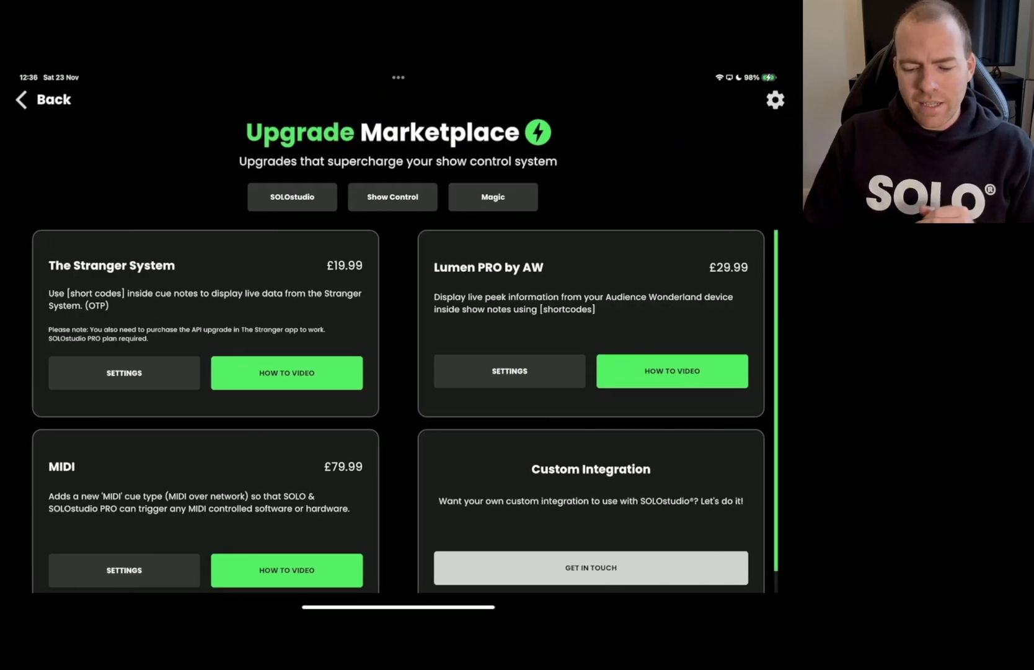
click(392, 197)
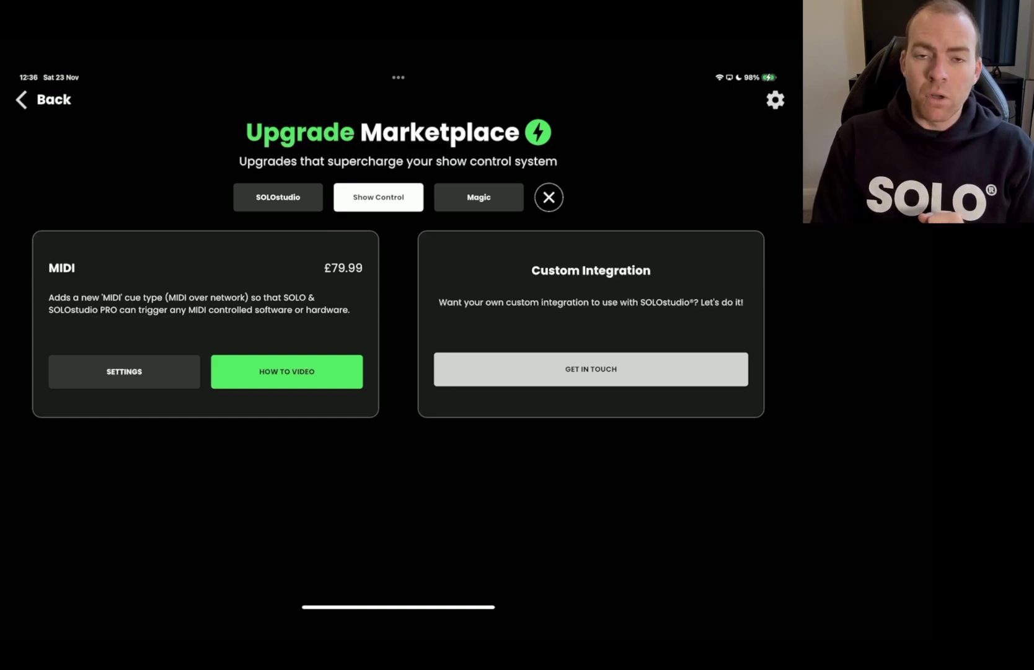
click(124, 371)
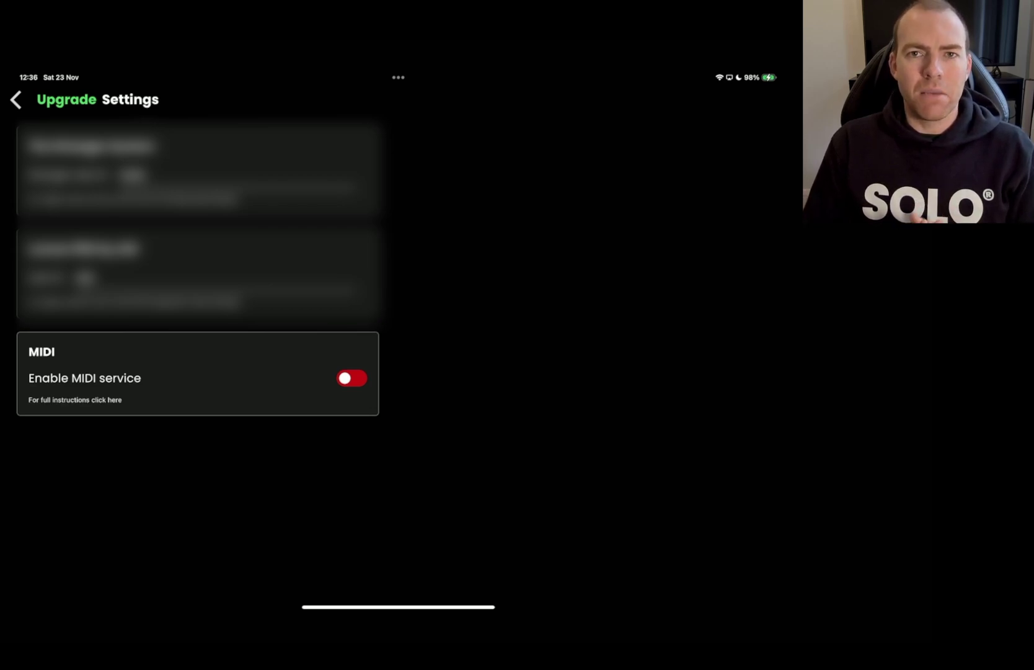
- Switch the Enable MIDI service toggle on
click(351, 377)
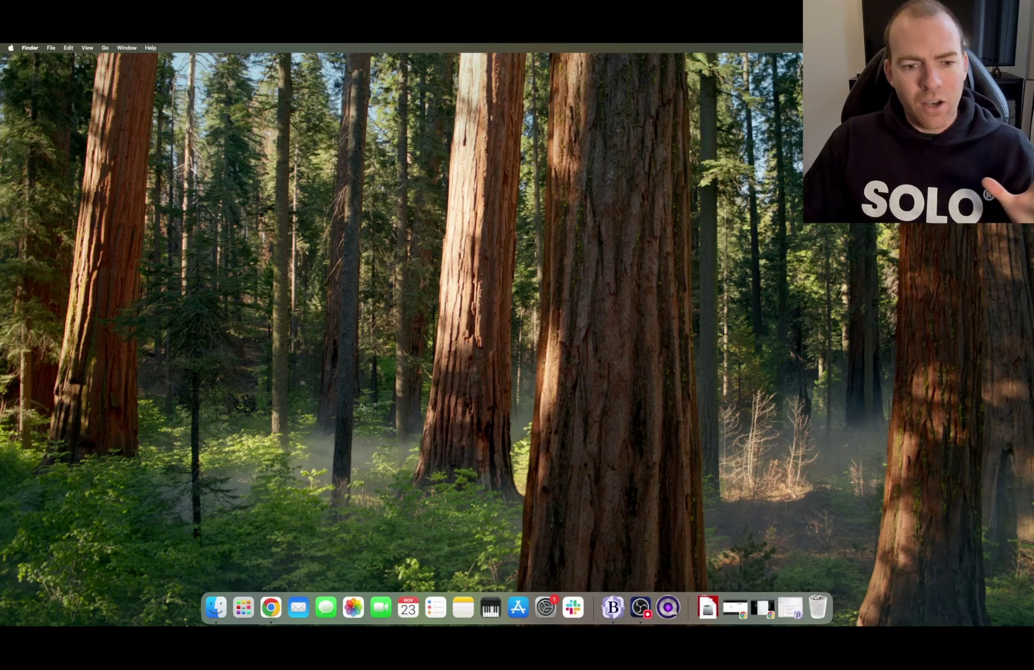
- Search Launchpad for 'midi' to list Audio MIDI Setup and other MIDI apps
click(244, 609)
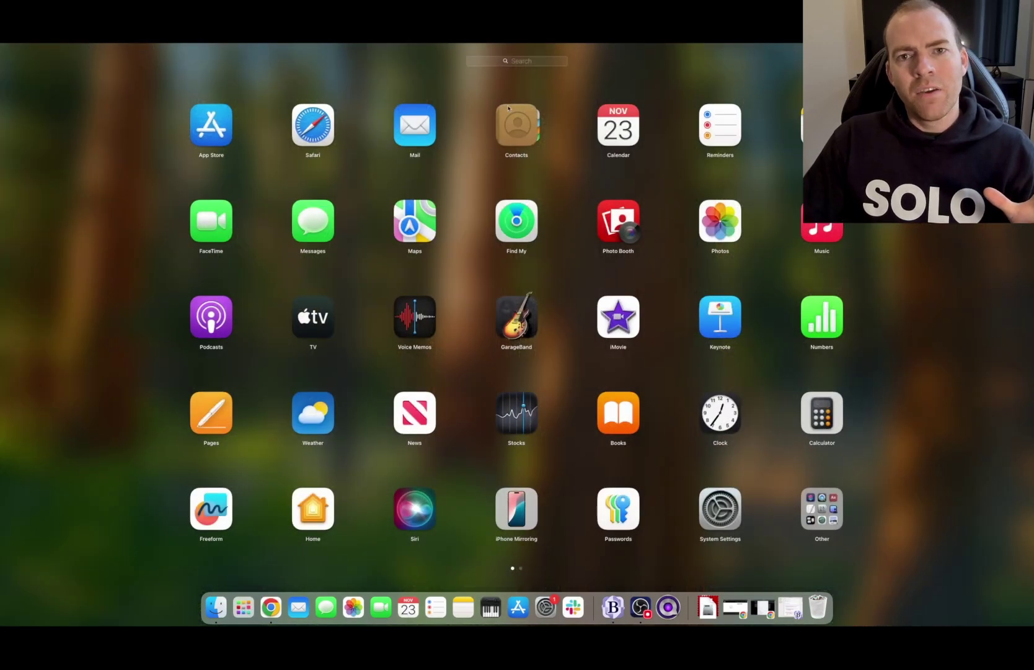
text(midi)
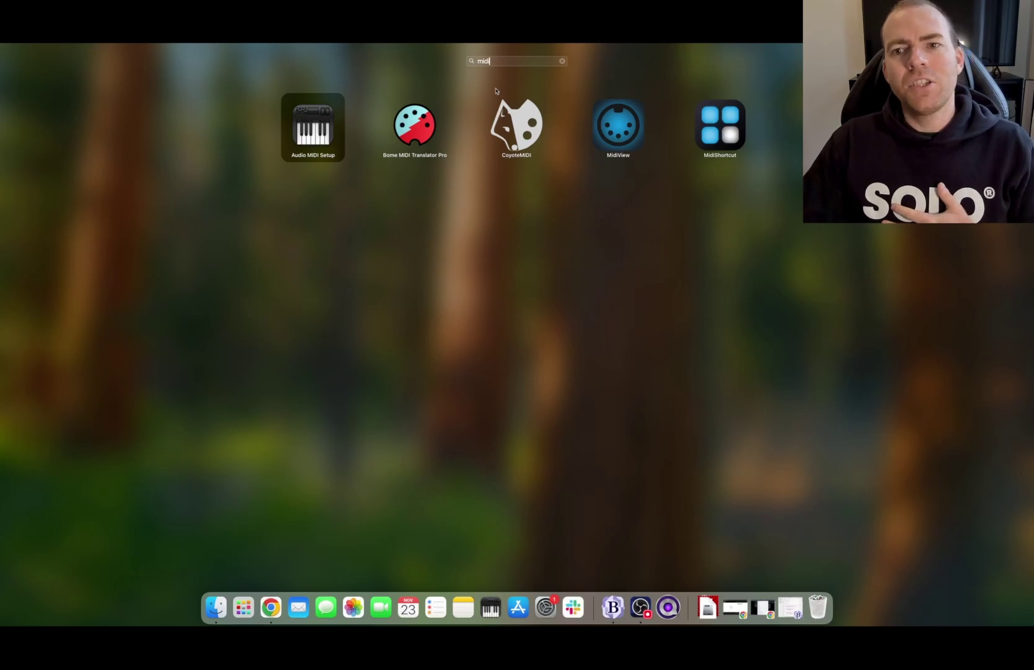
- Launch Audio MIDI Setup and show the MIDI Studio window with the IAC Driver
click(320, 140)
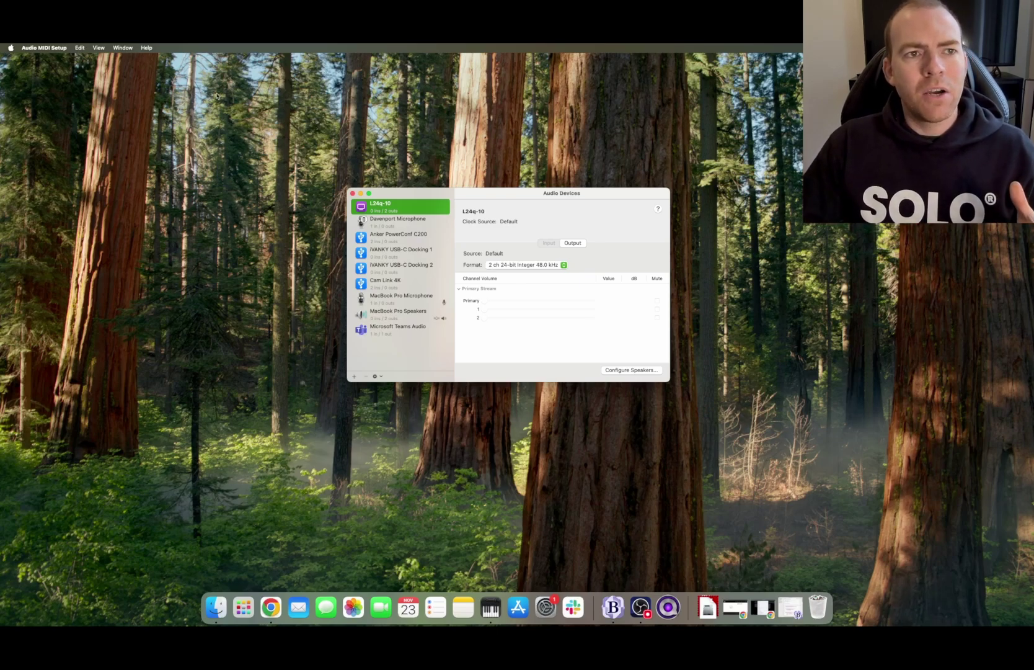
click(130, 49)
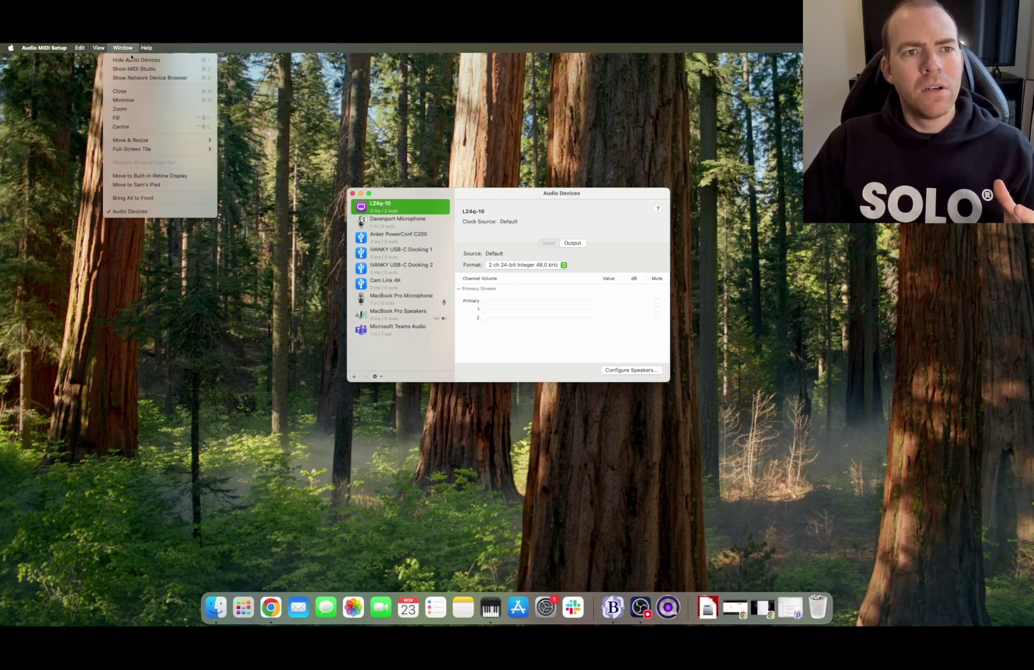
click(134, 69)
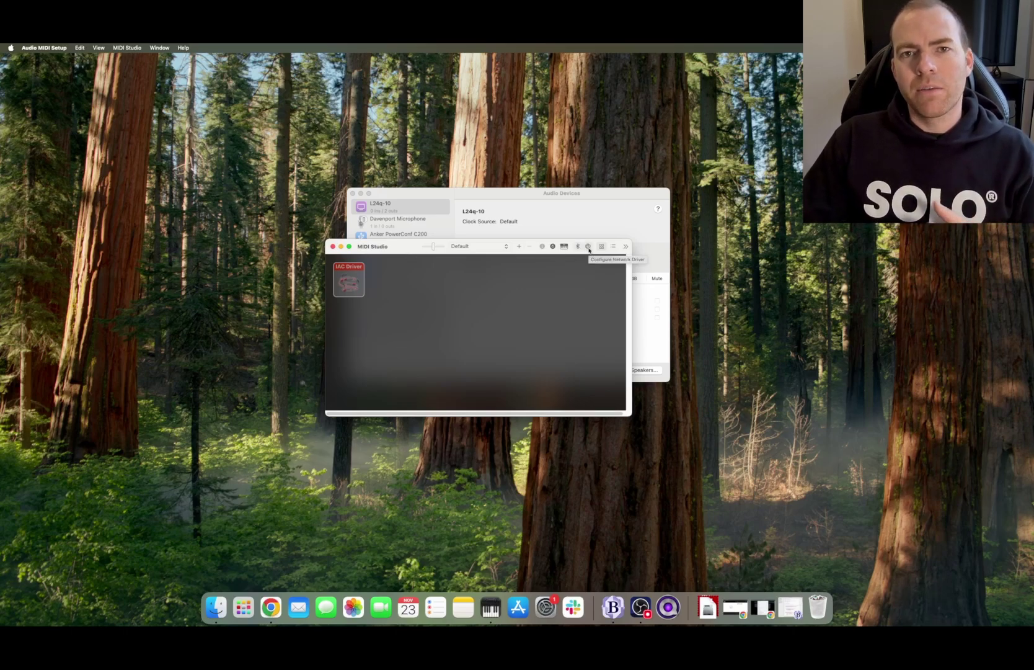
- Add and enable network Session 1 on port 5004, then connect the iPad to it
click(588, 246)
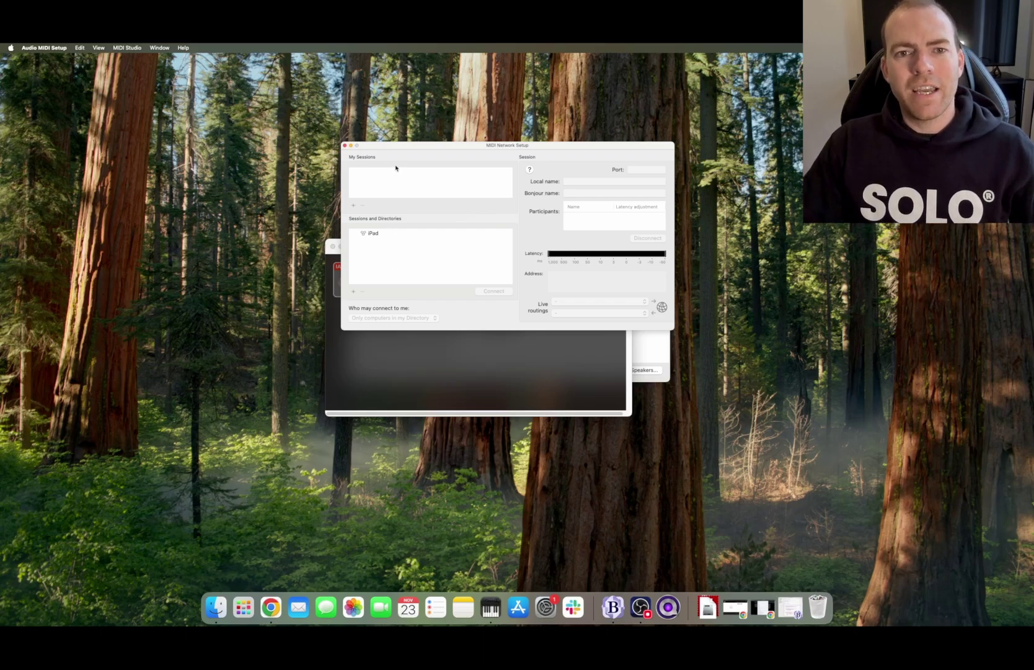
click(354, 206)
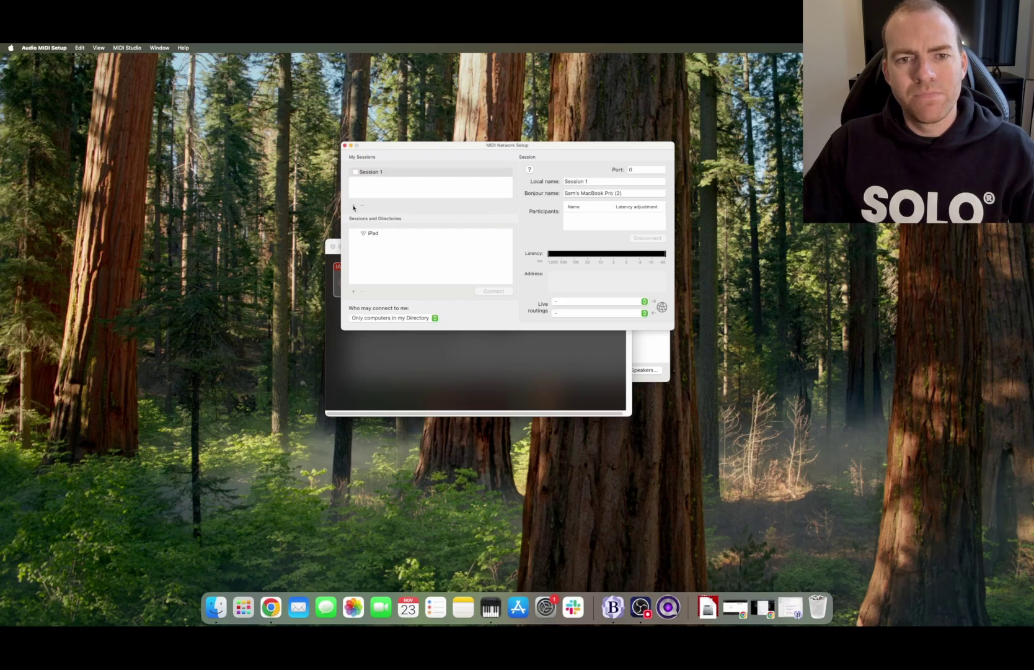
click(355, 174)
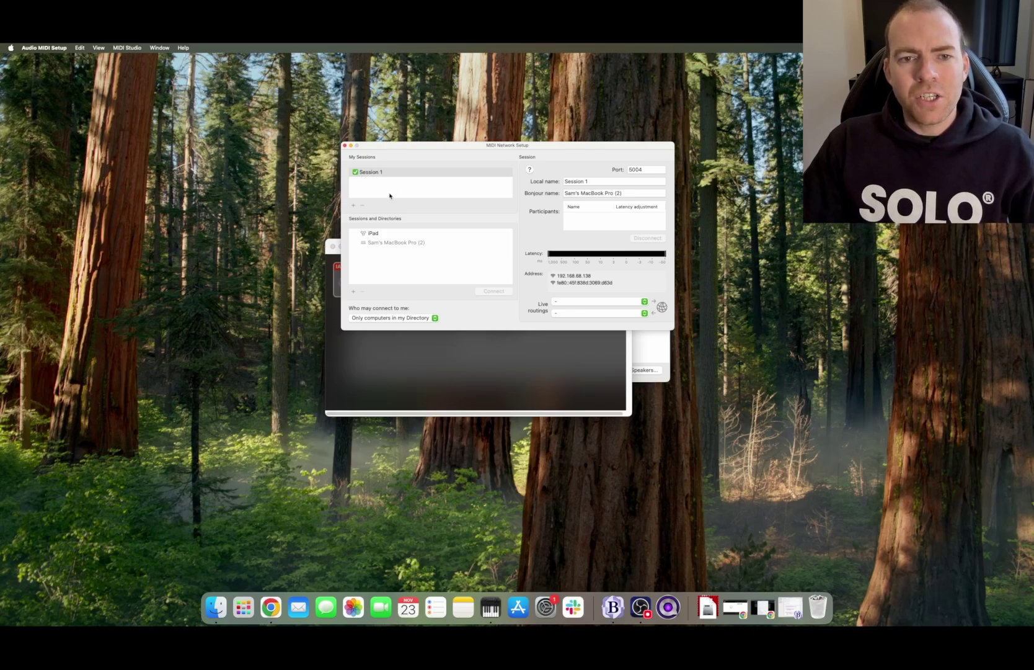
click(375, 235)
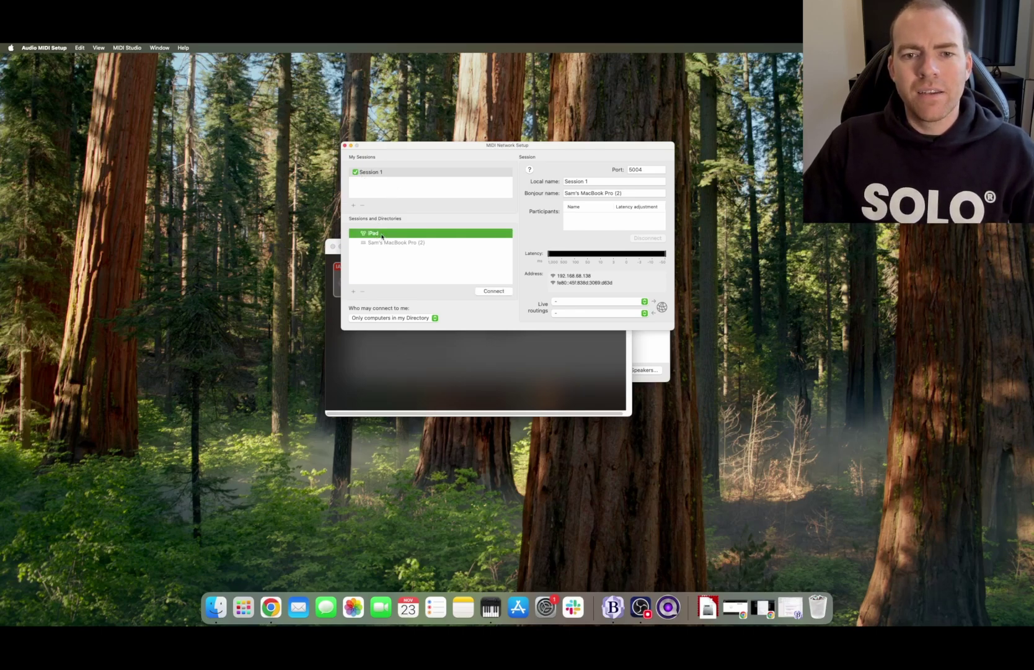
click(489, 291)
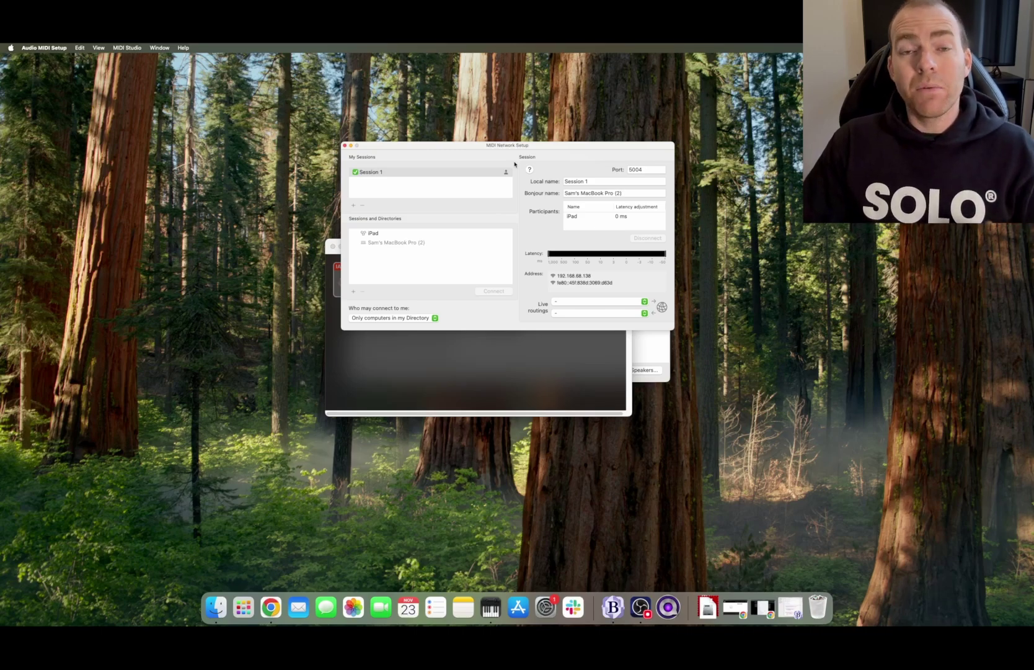
- Find QLab in Launchpad and launch QLab 5.4.7 to its welcome window
click(243, 607)
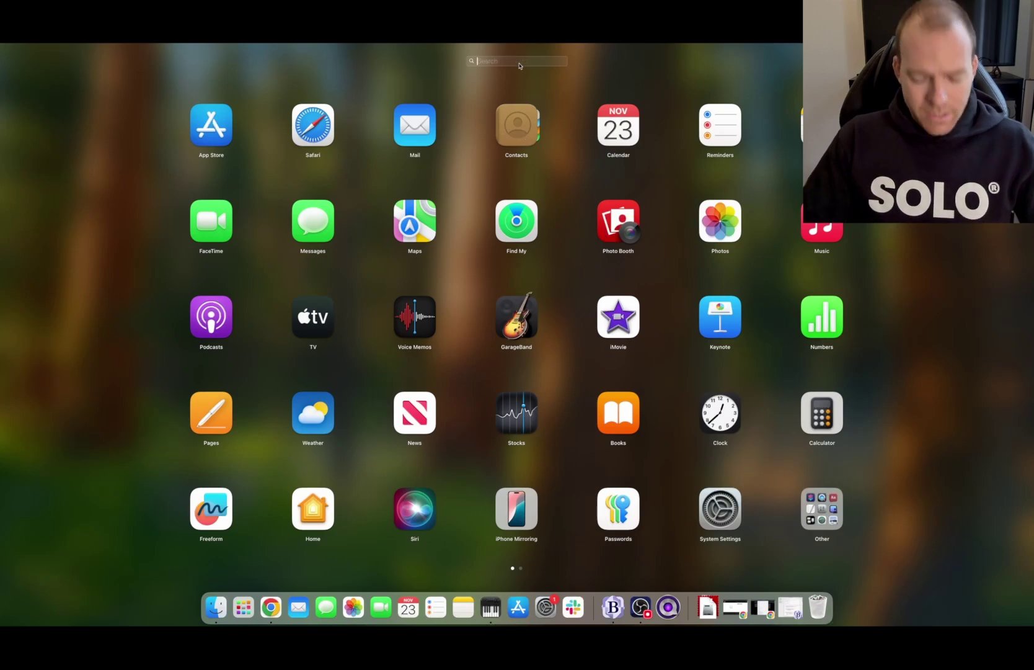
text(c)
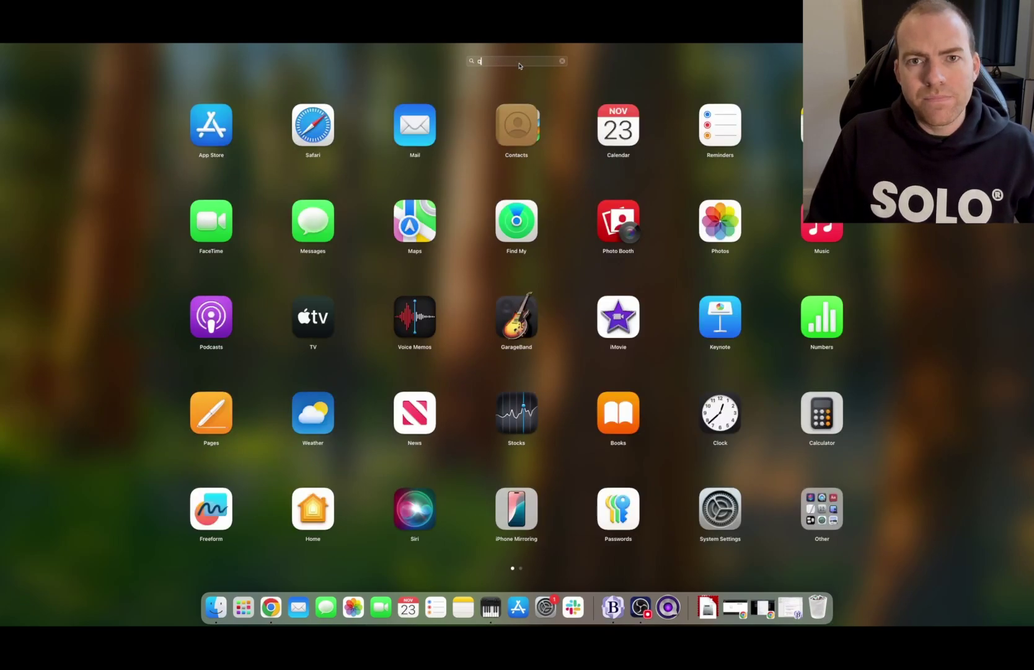
text(lab)
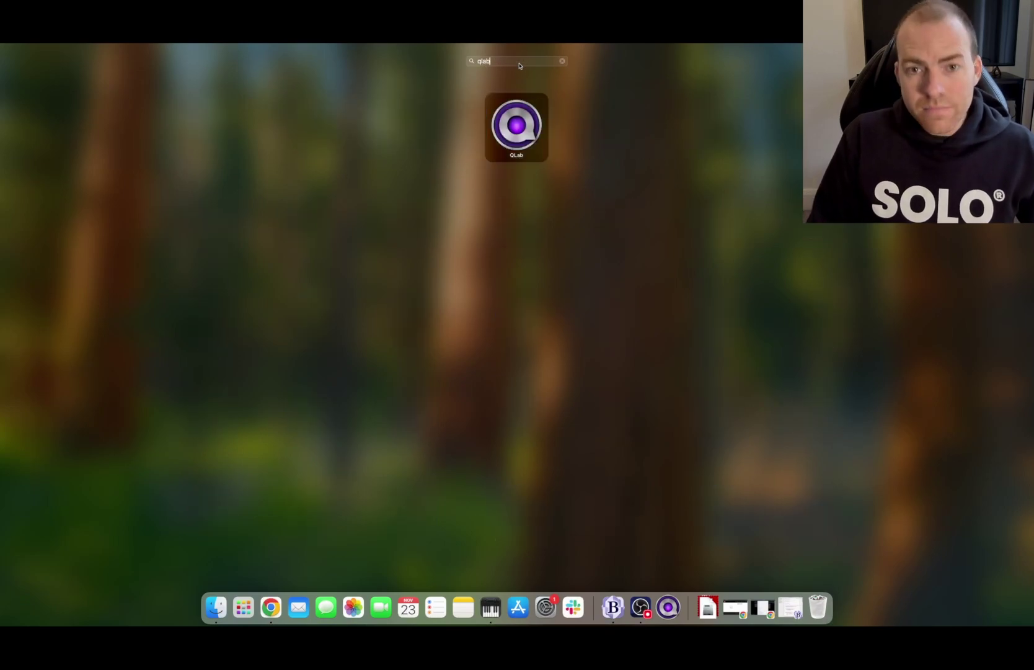
click(510, 127)
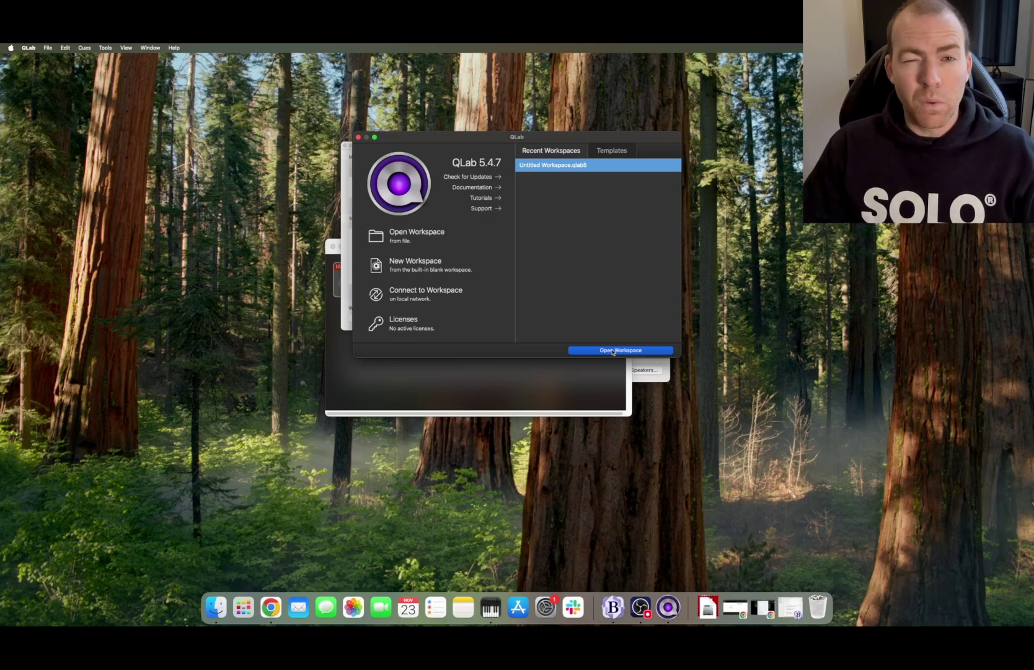
- Open Untitled Workspace.qlab5, reposition its Main Cue List window, and bring up the File menu
click(612, 351)
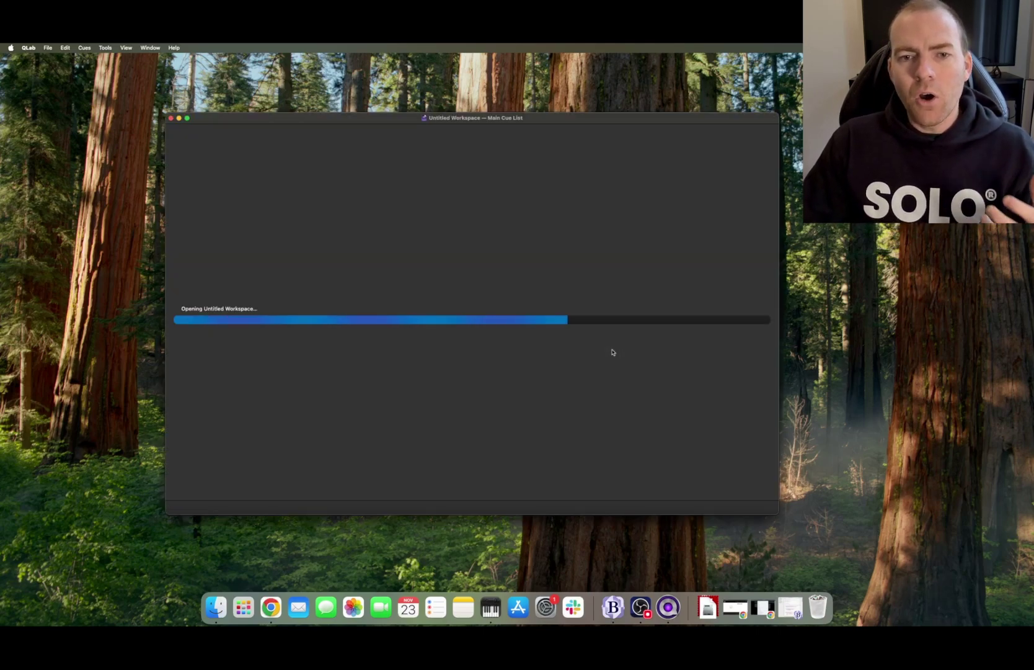
drag(462, 118, 485, 109)
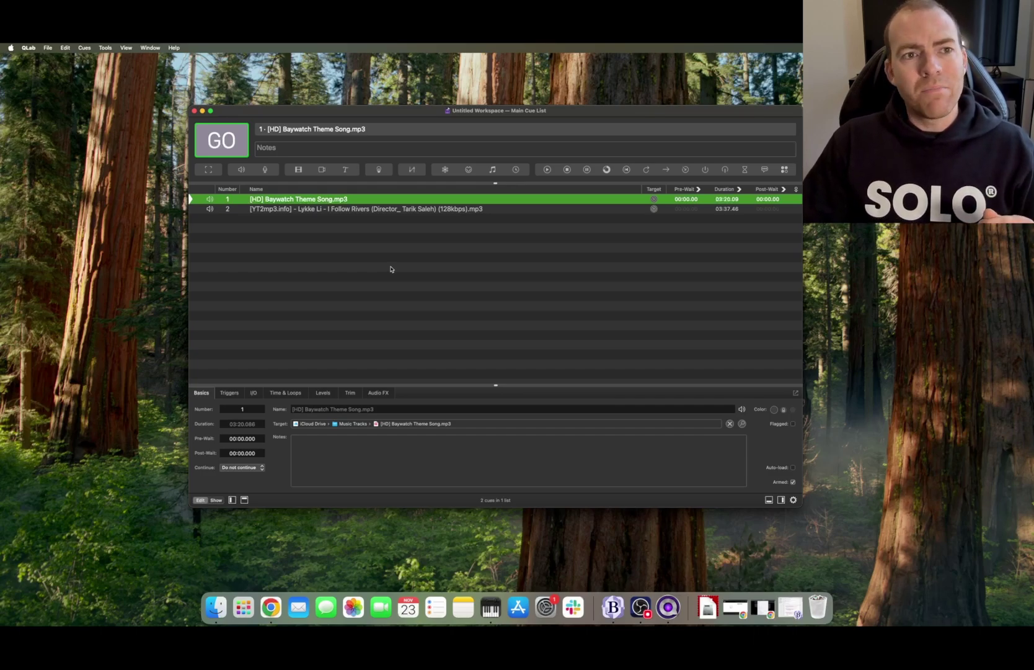
click(46, 49)
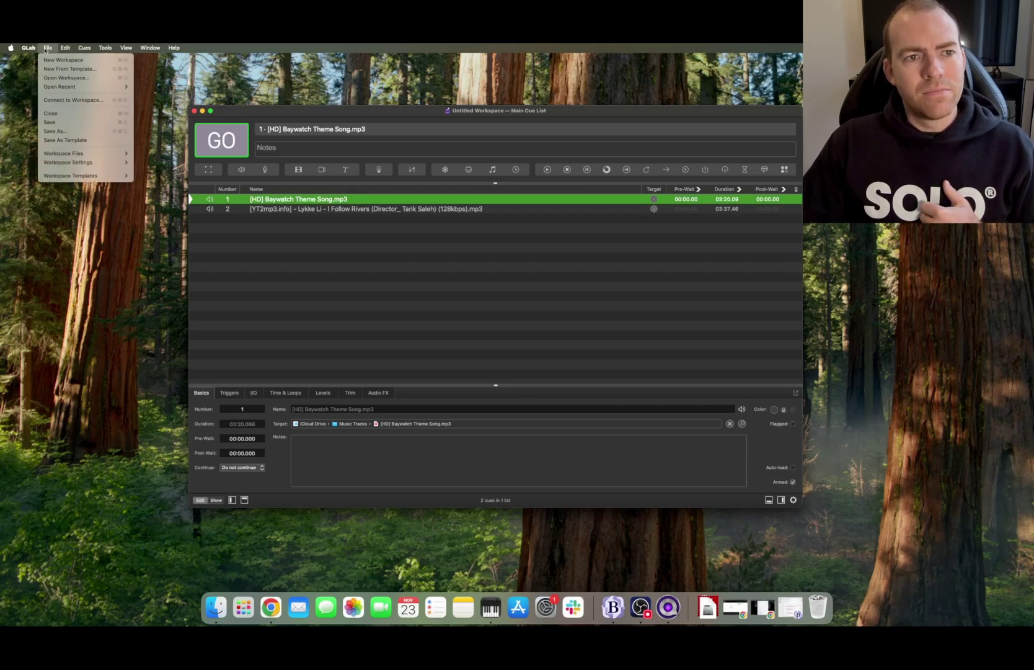
- Show the Workspace MIDI page under Controls in workspace settings, scrolled to Panic All
mouse_move(73, 165)
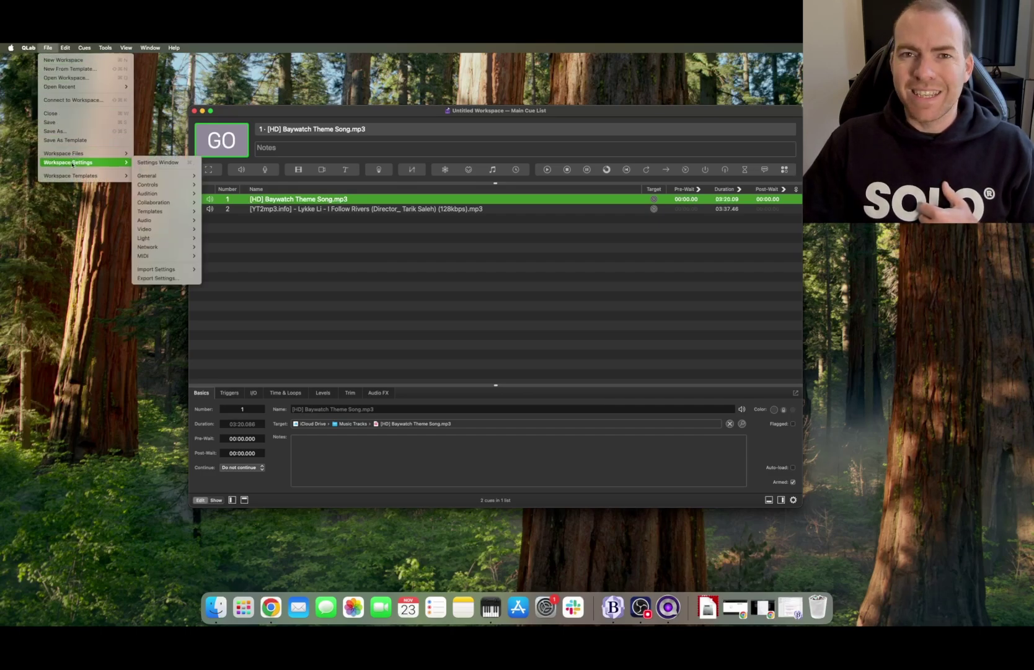
key(super+comma)
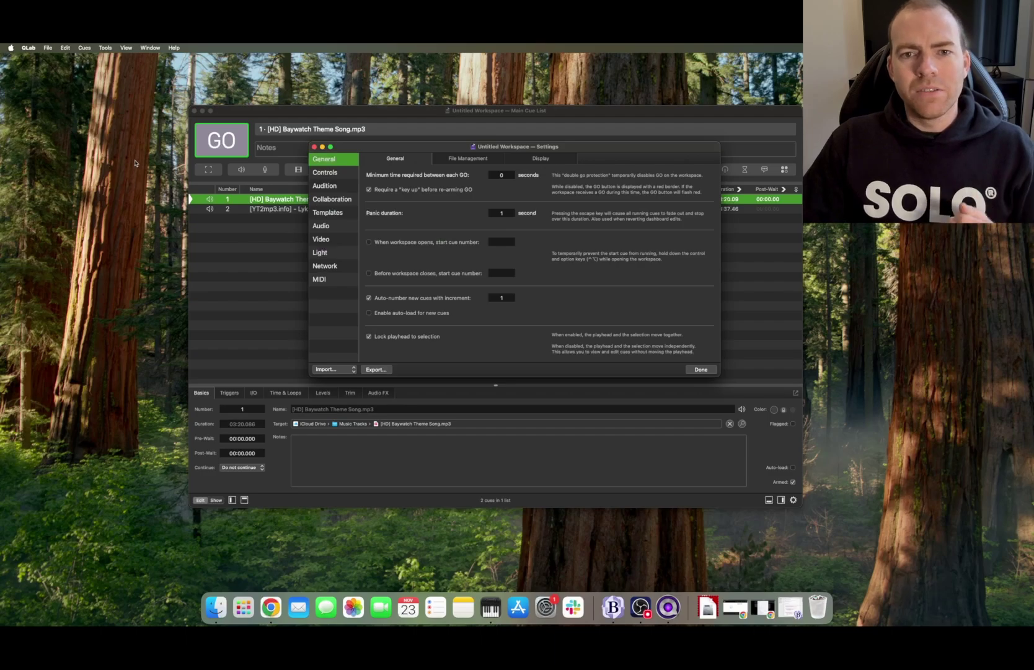
click(333, 177)
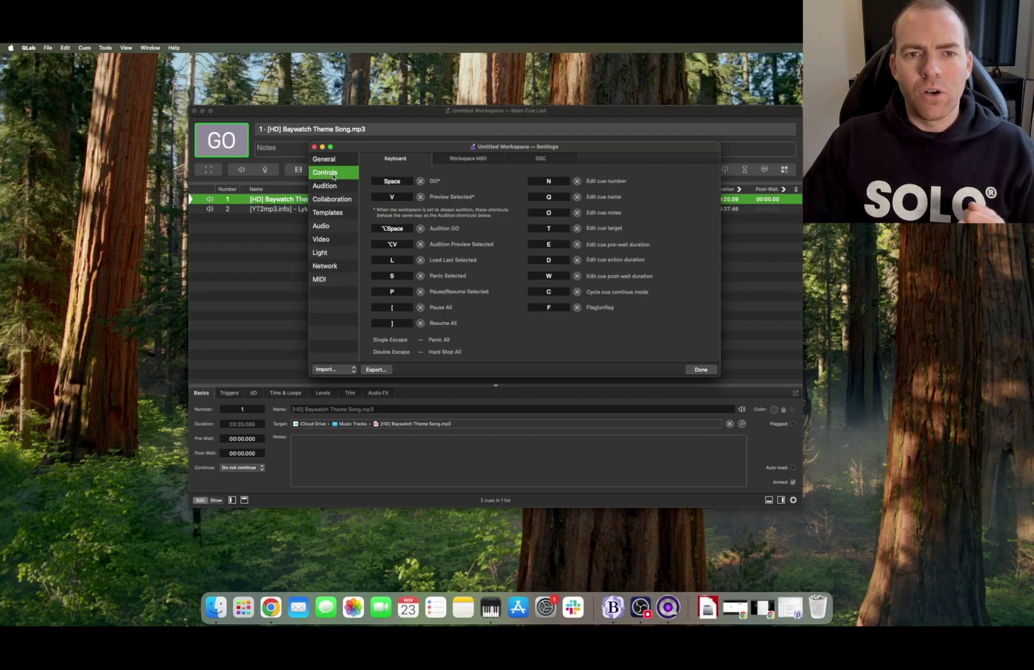
click(470, 160)
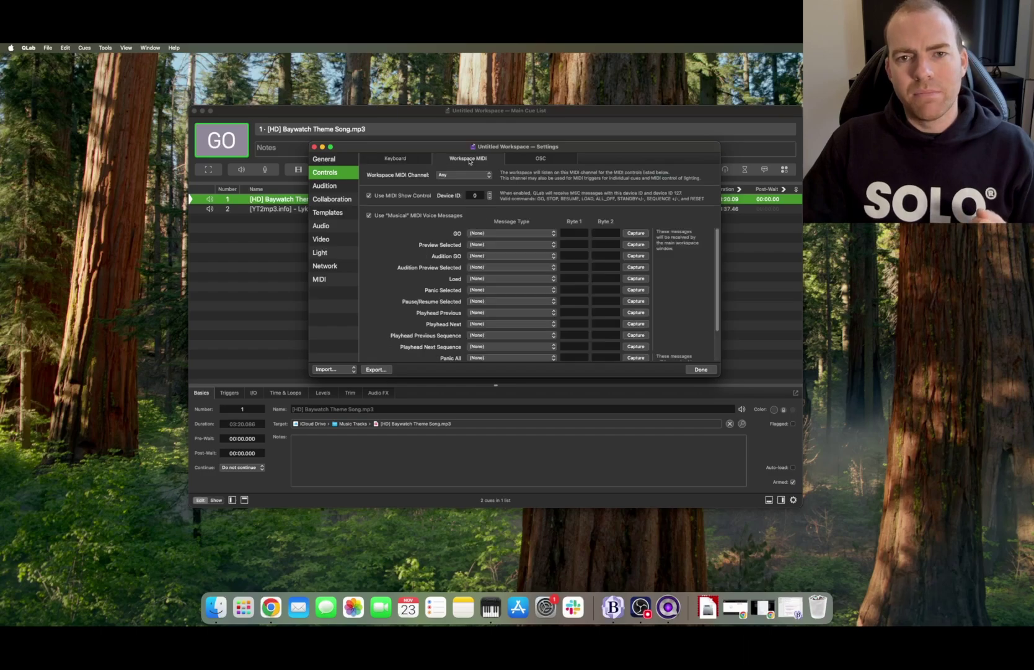
scroll(696, 255, down, 3)
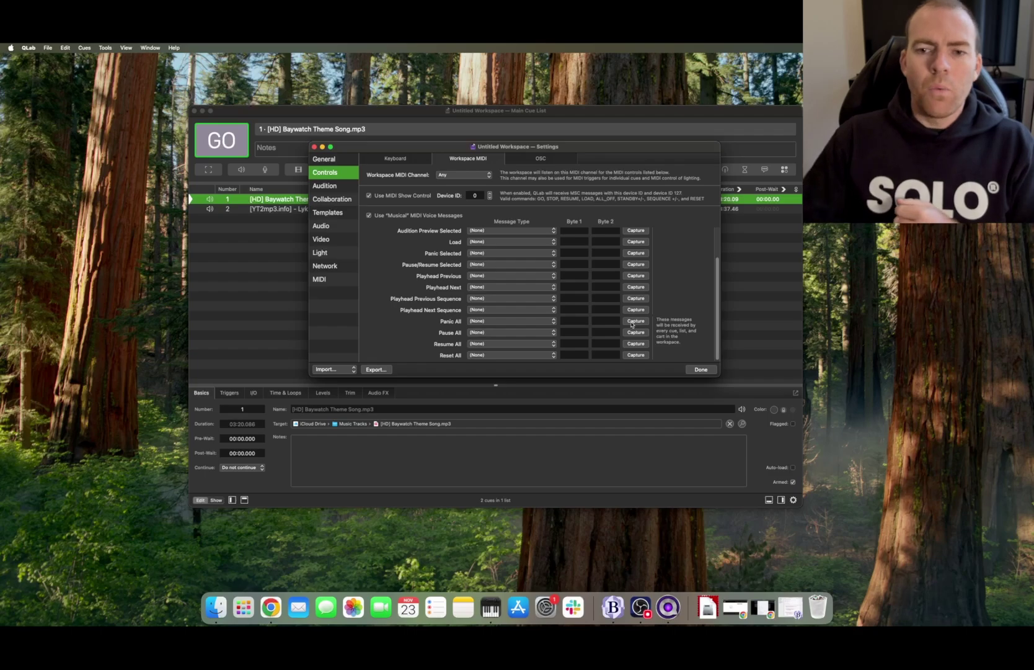
- Set QLab's Panic All to capture, then open SOLOstudio PRO's Advanced Settings
click(636, 322)
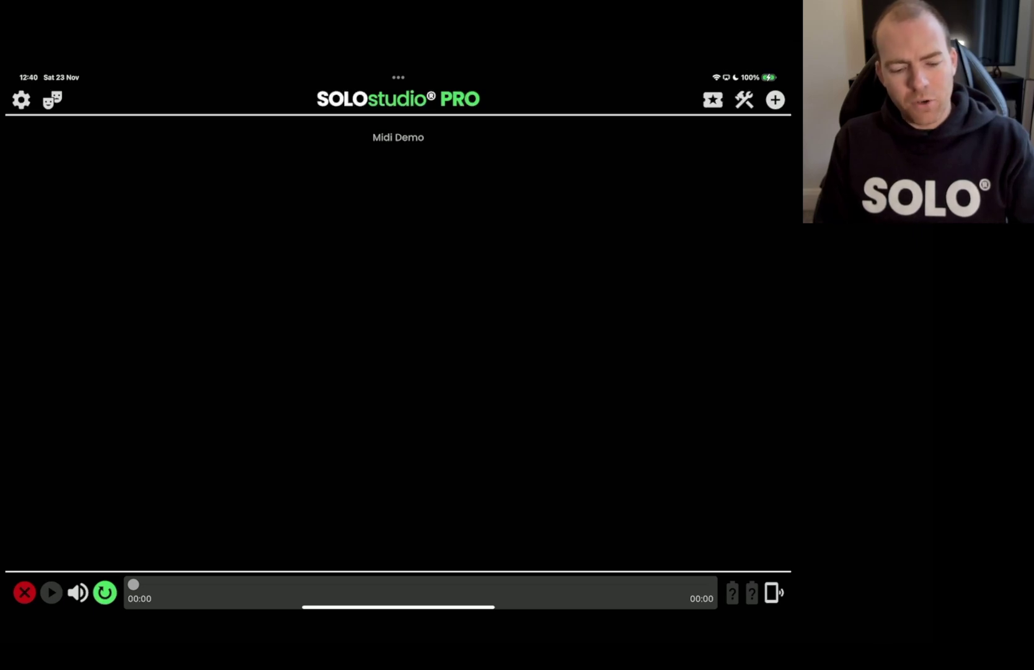
click(21, 99)
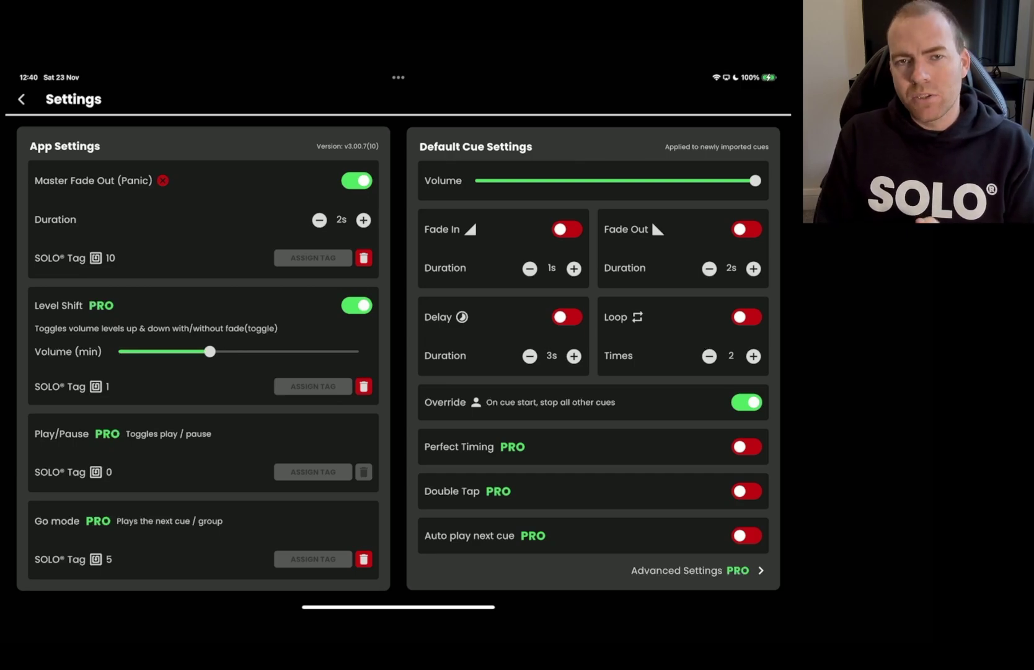
click(695, 570)
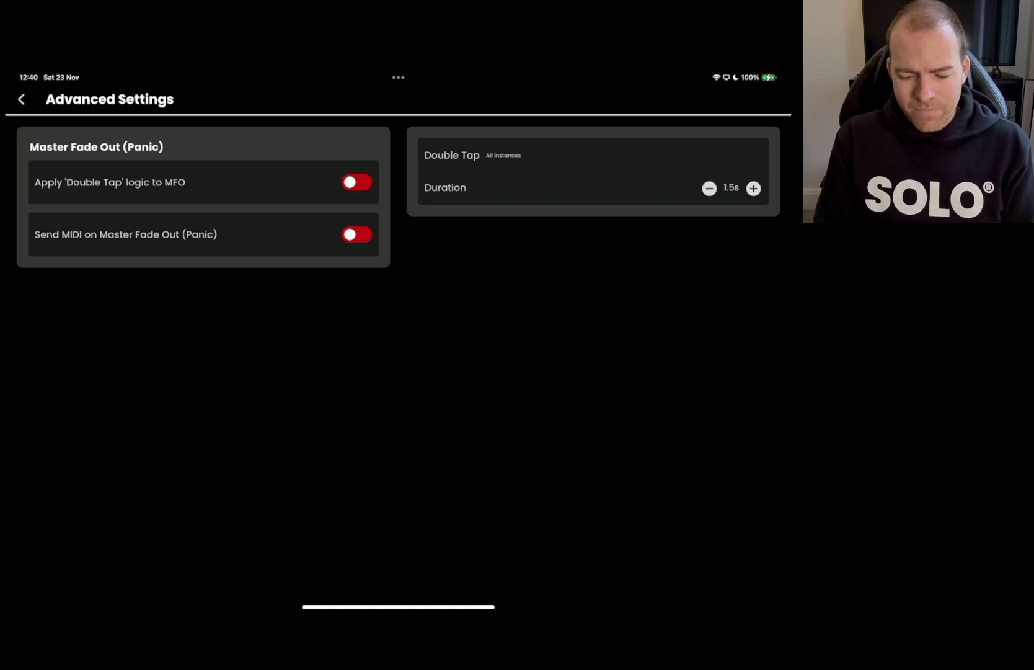
- Enable Send MIDI on Master Fade Out (Panic), so Panic All learns Note On 33/127
click(357, 234)
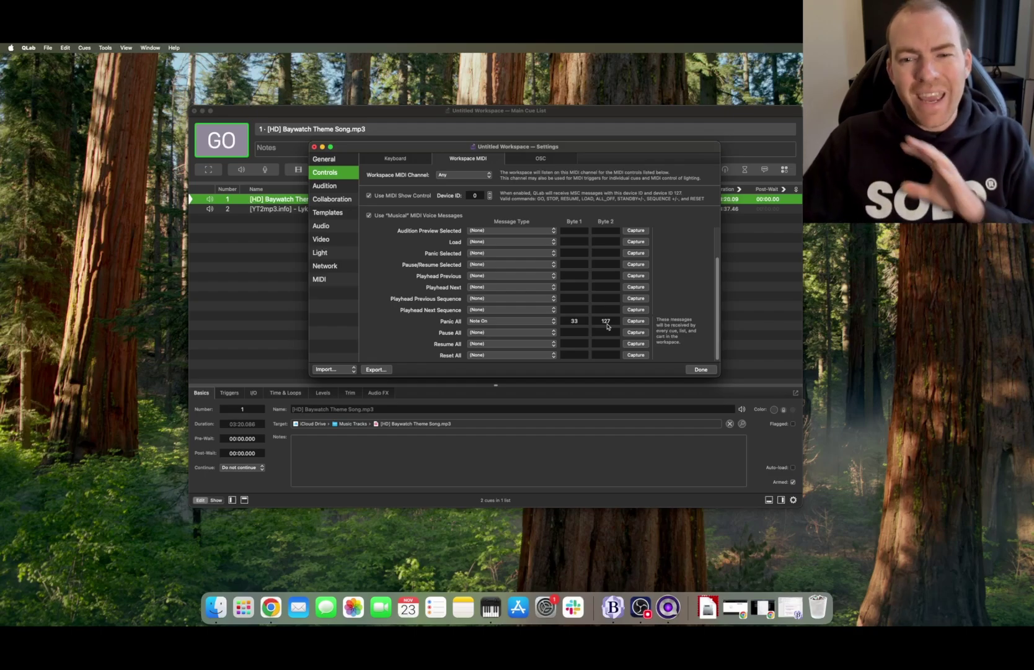
- Close Workspace Settings once Panic All is mapped to Note On 33, velocity 127
click(695, 370)
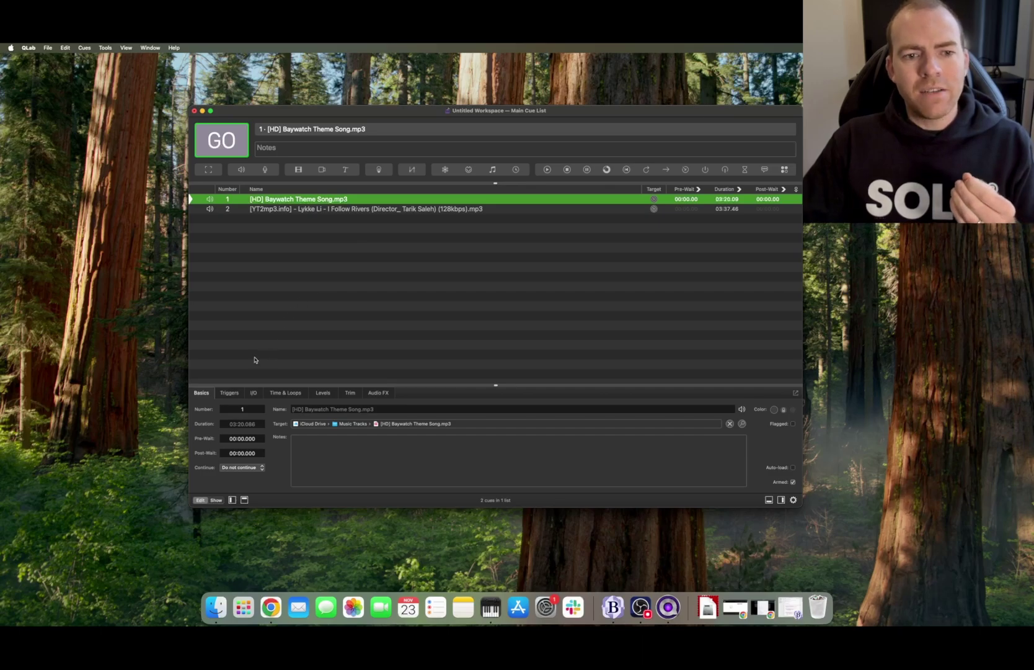
- Show the Baywatch Theme Song cue's triggers and set its MIDI trigger to capture the next note
click(229, 393)
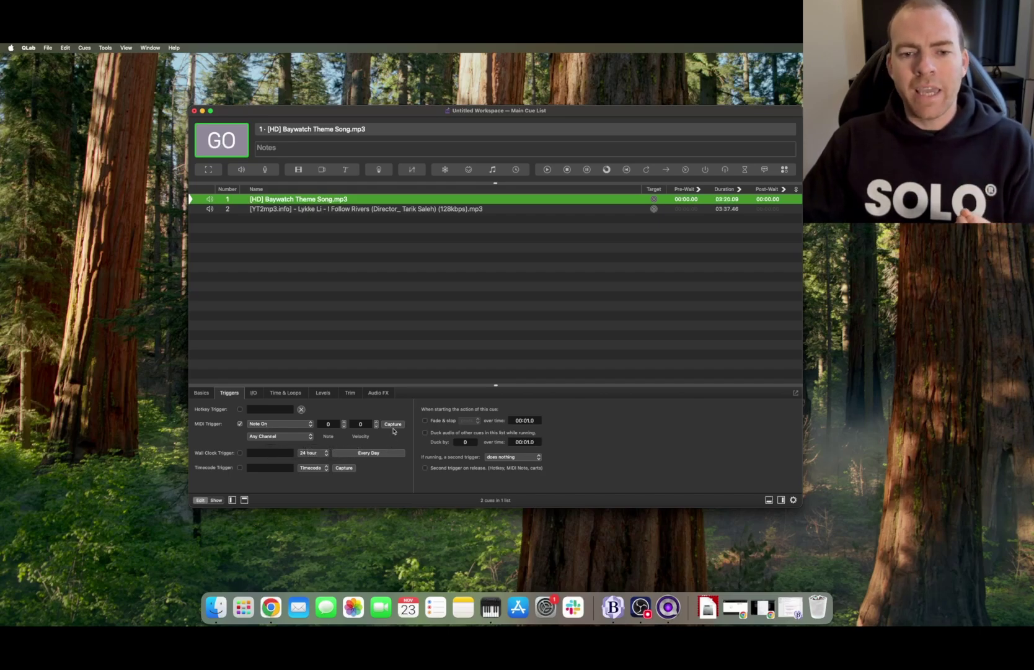
click(393, 424)
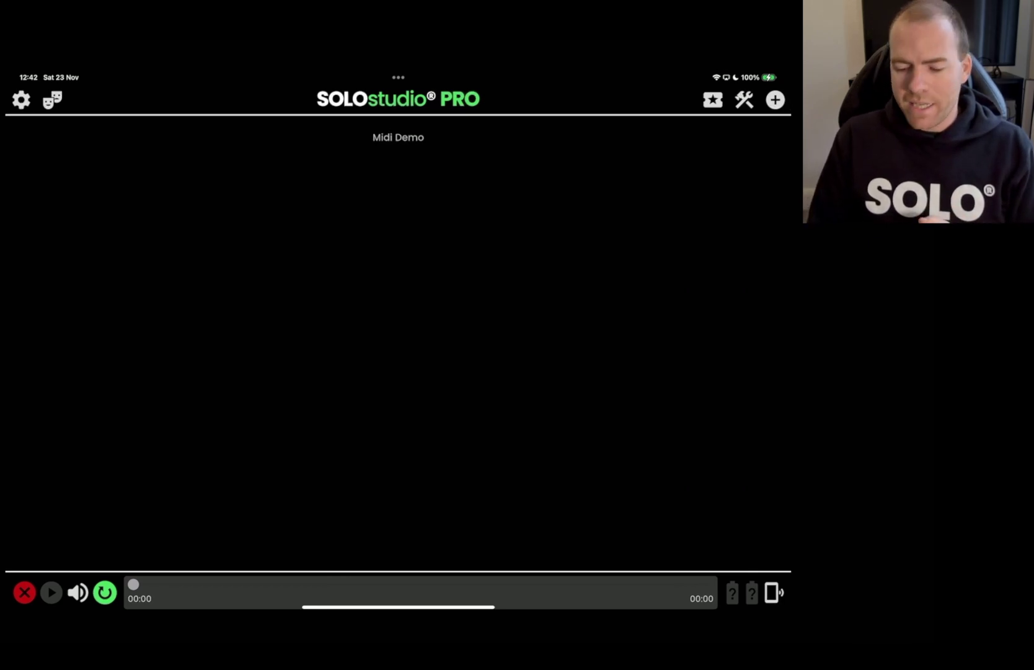
- Add a MIDI cue in SOLOstudio PRO and open its settings to send note 24, Channel 1
click(775, 99)
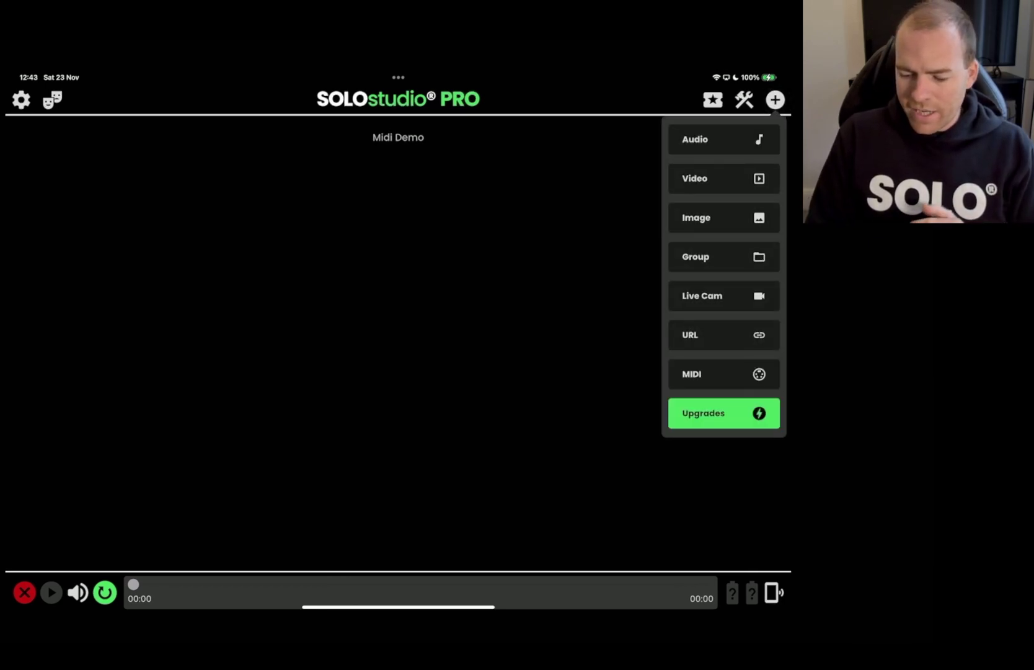
click(724, 374)
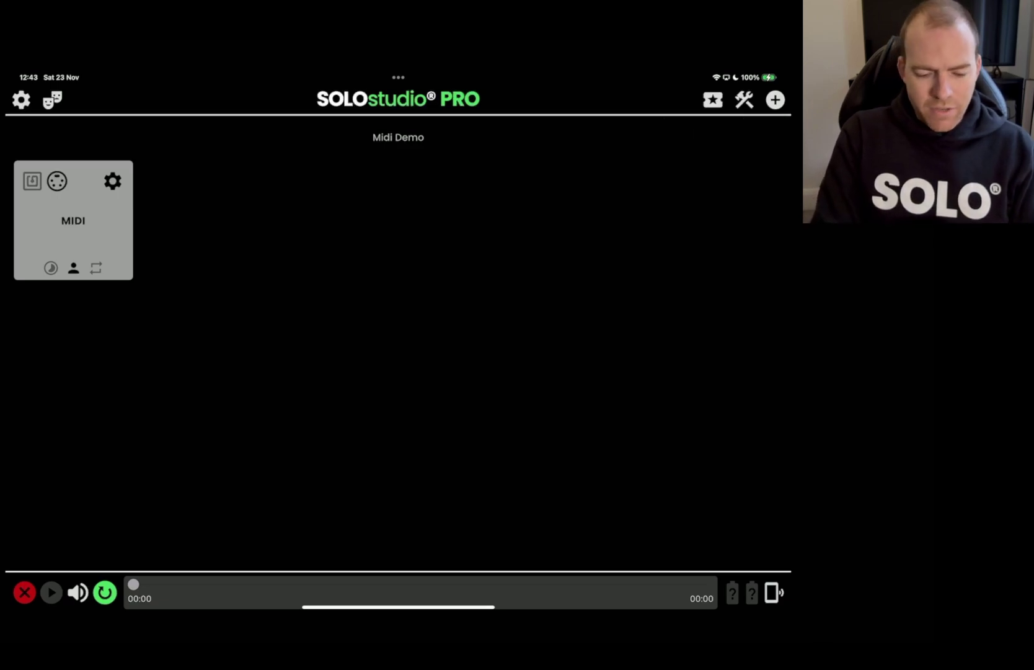
click(112, 181)
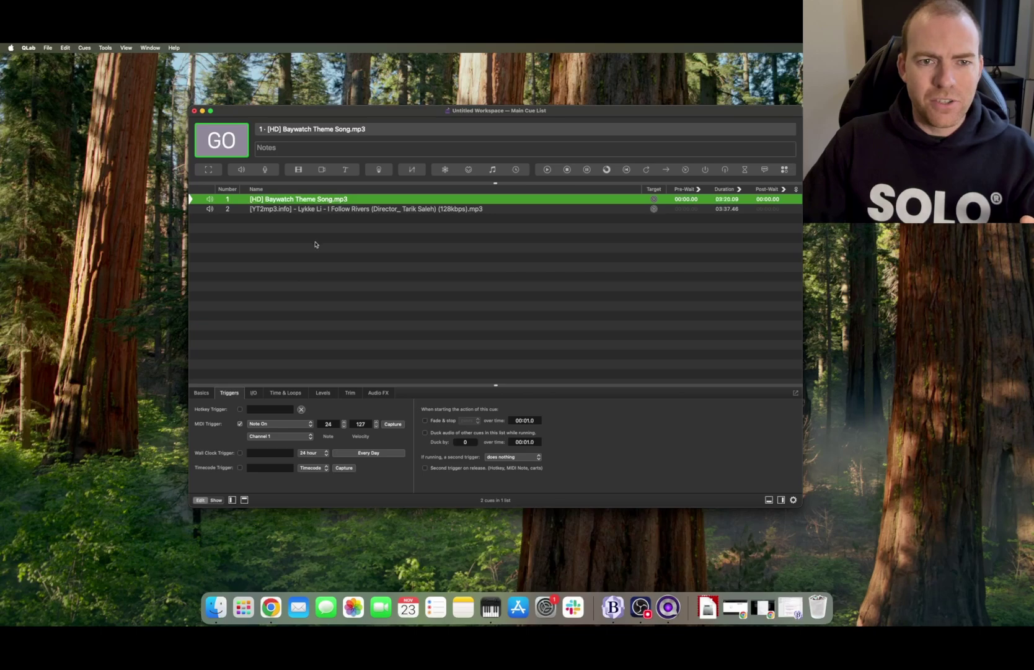
- Select QLab's cue 2, then add a second SOLOstudio MIDI cue sending C# on channel 2
click(327, 211)
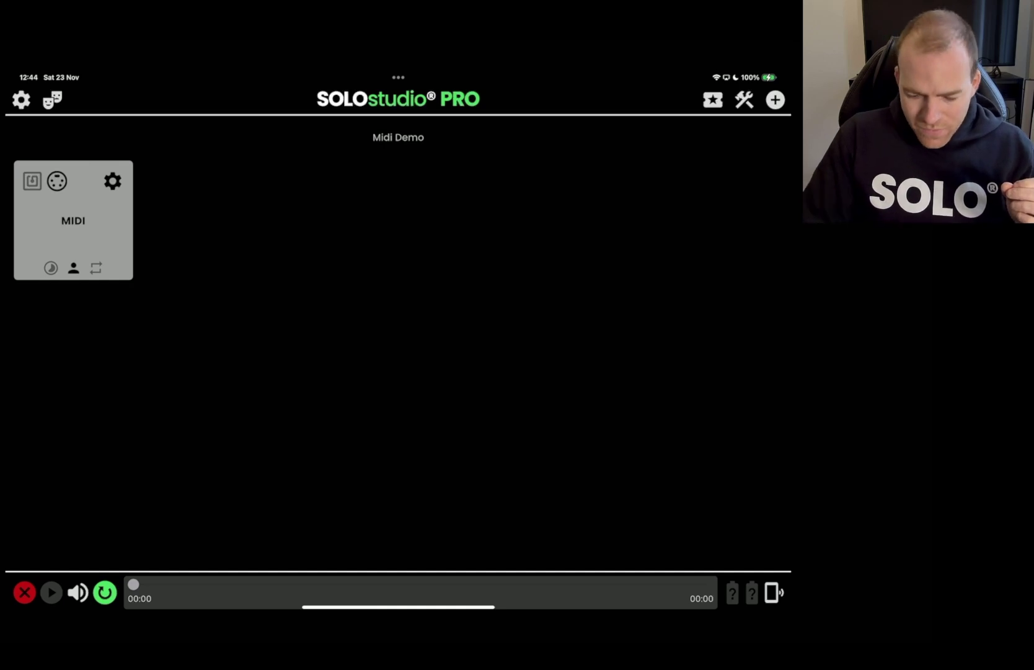
click(775, 100)
click(701, 372)
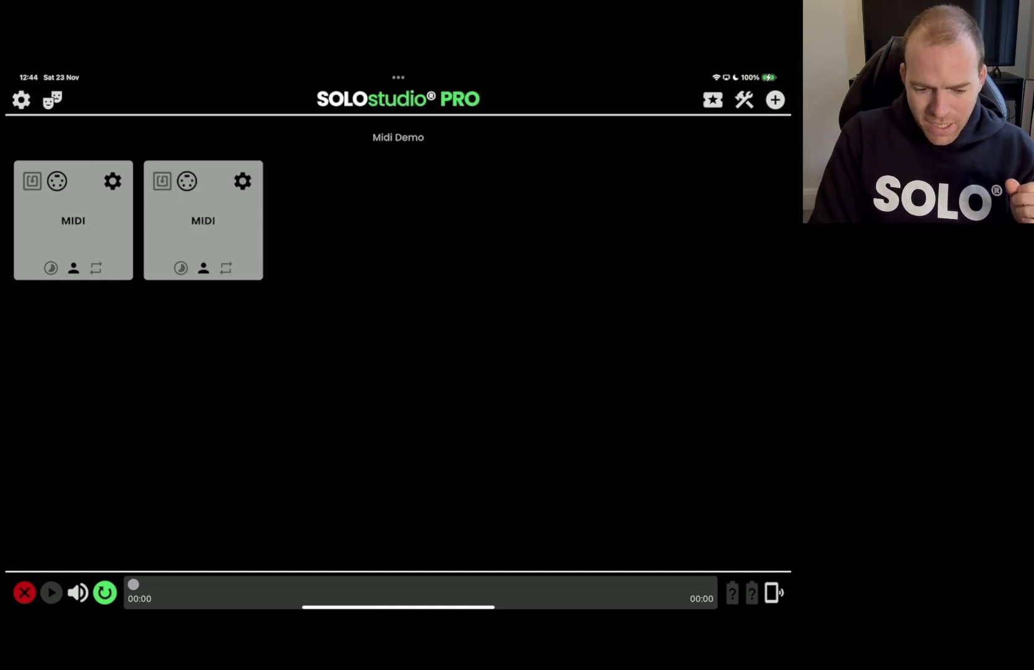
click(242, 178)
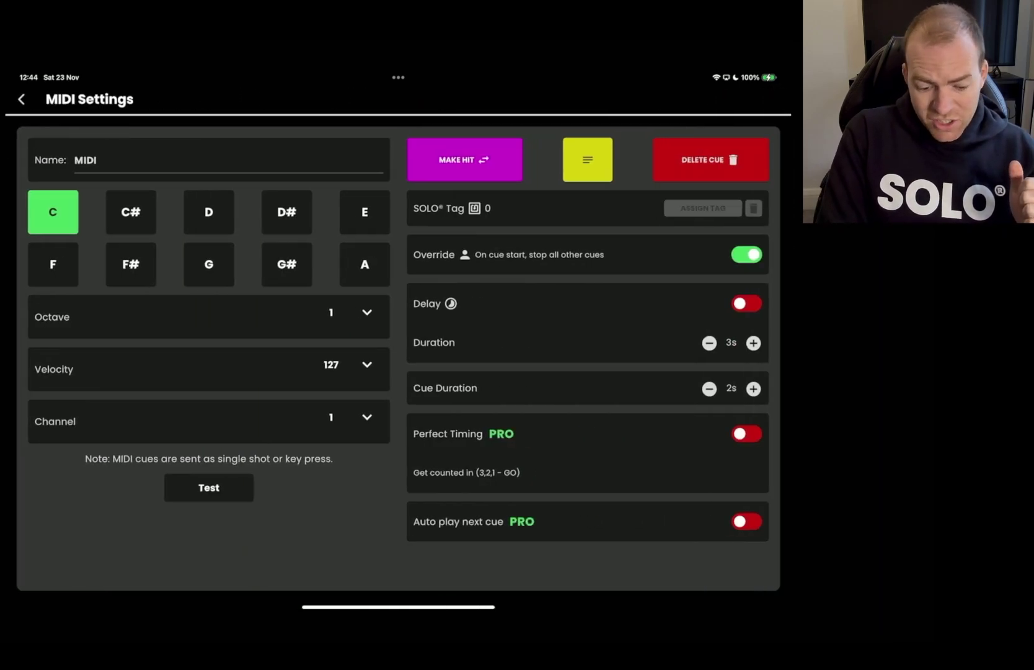
click(130, 212)
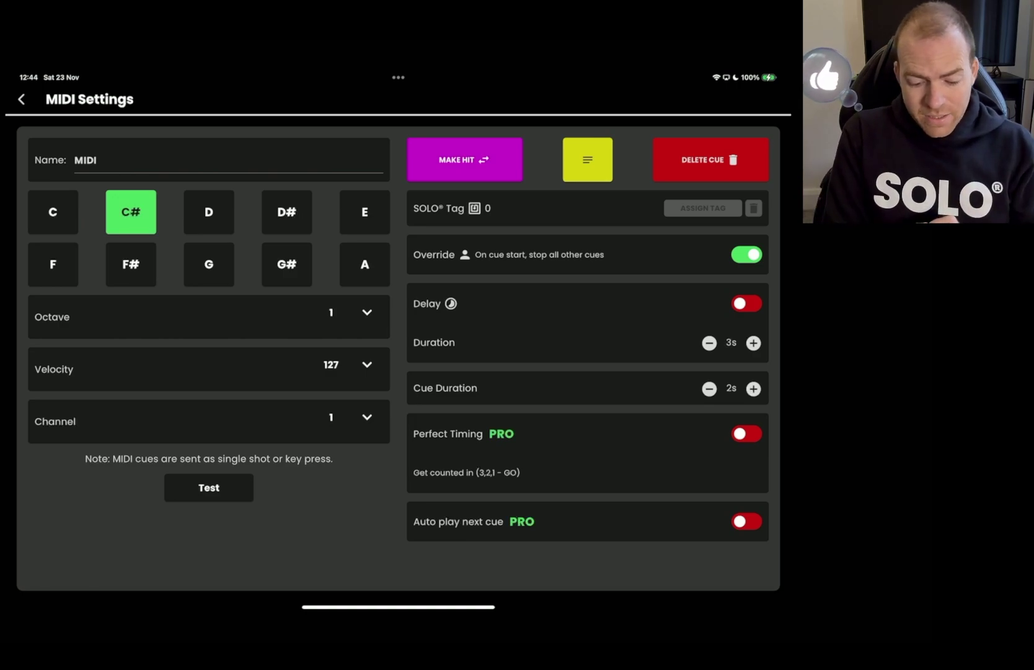
click(367, 417)
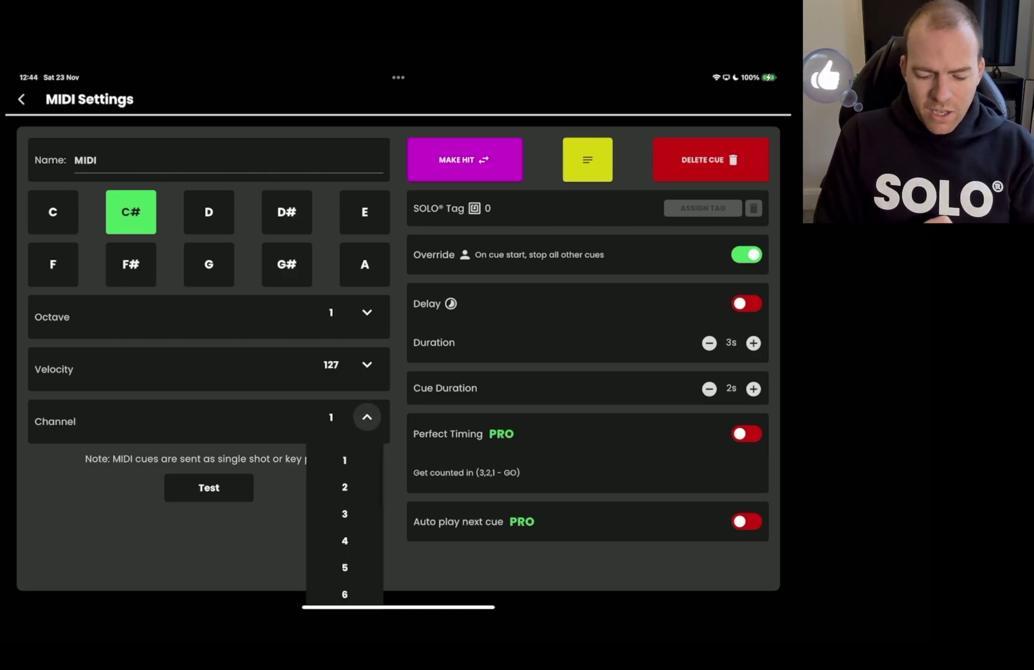
click(345, 487)
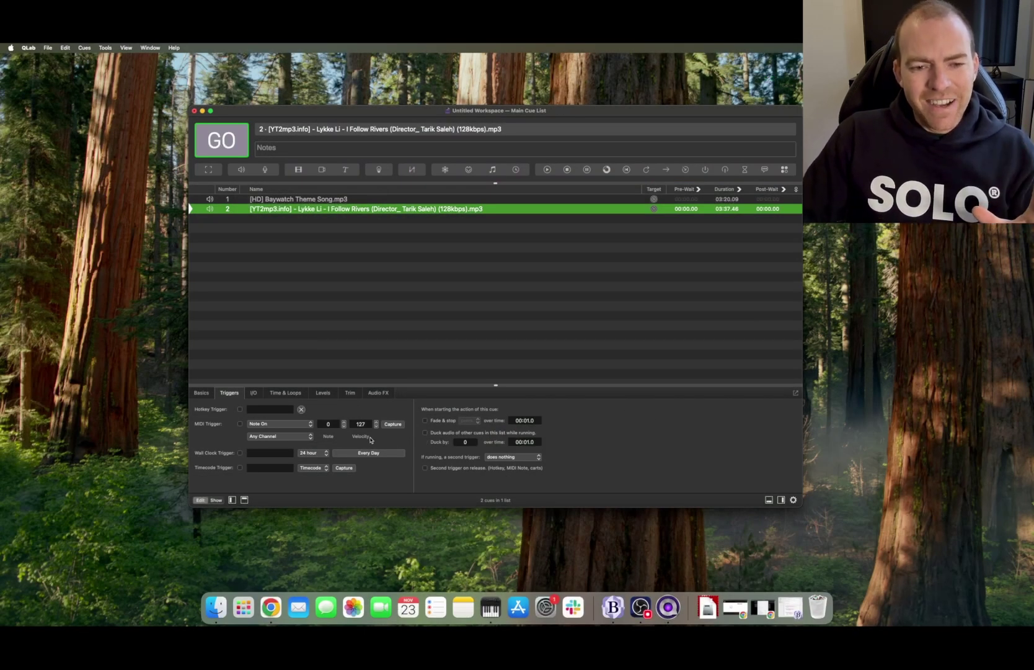
- Capture note 25, velocity 127, Channel 2 into cue 2's MIDI trigger, enable it, and select cue 1
click(390, 425)
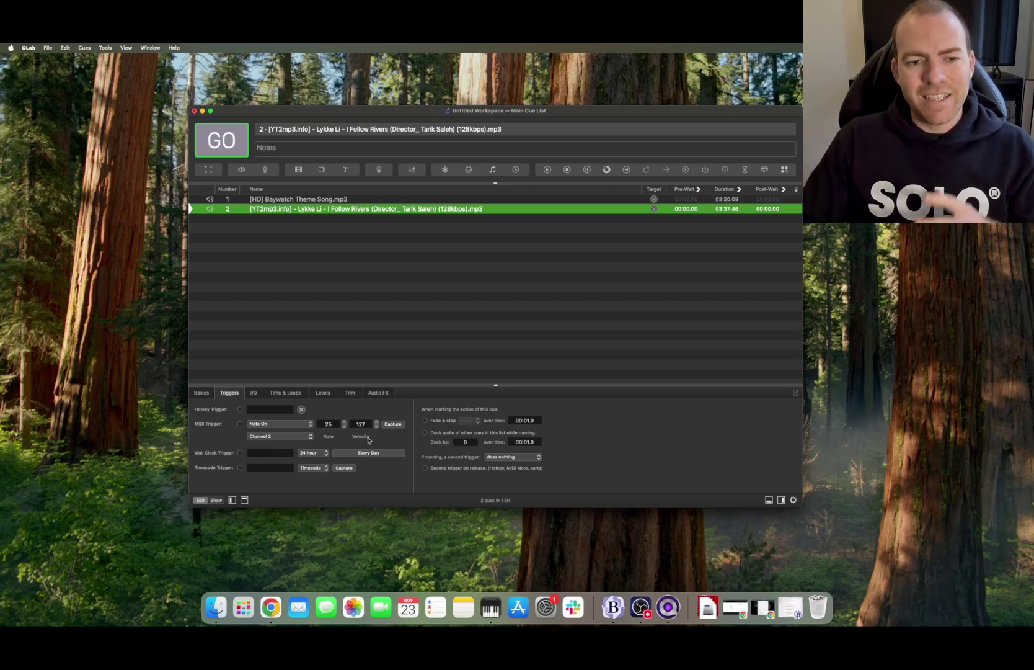
click(241, 426)
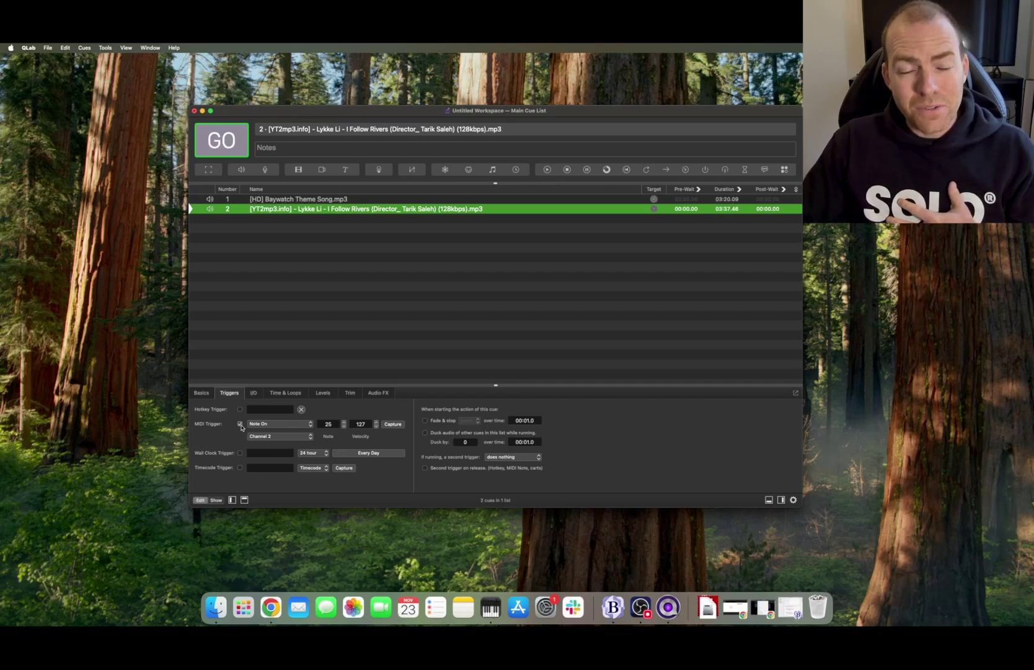
click(278, 199)
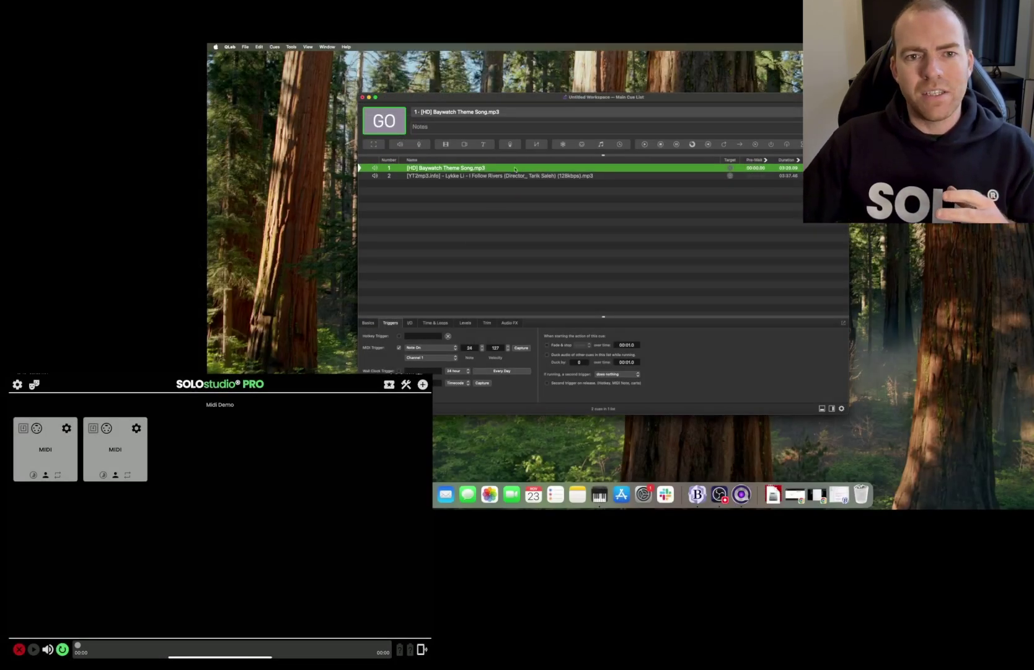
- Drag the Main Cue List window slightly up and to the right
drag(537, 99, 559, 93)
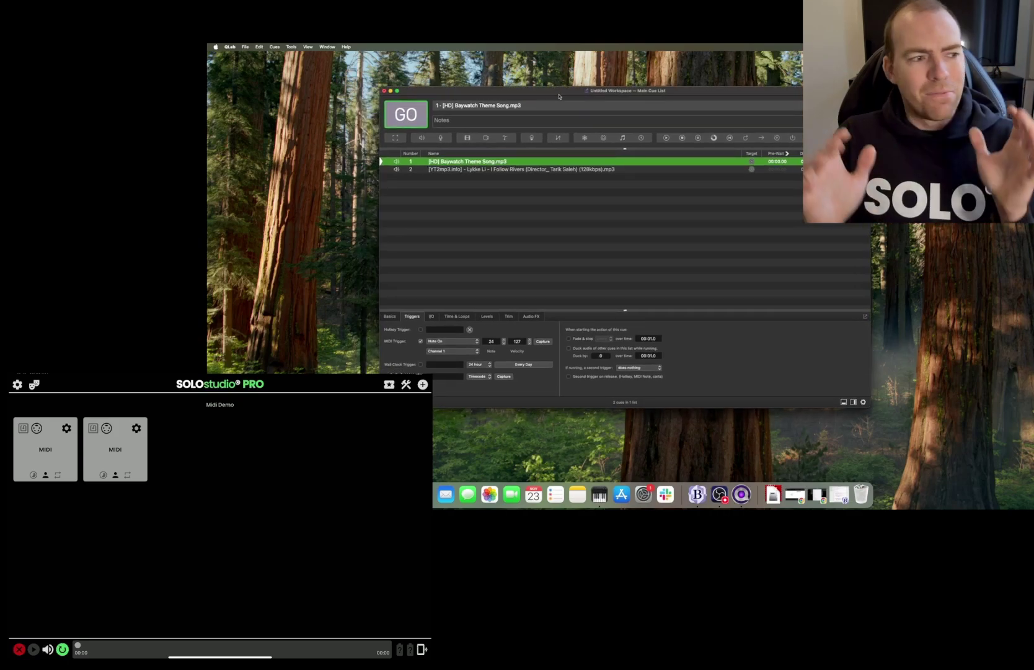